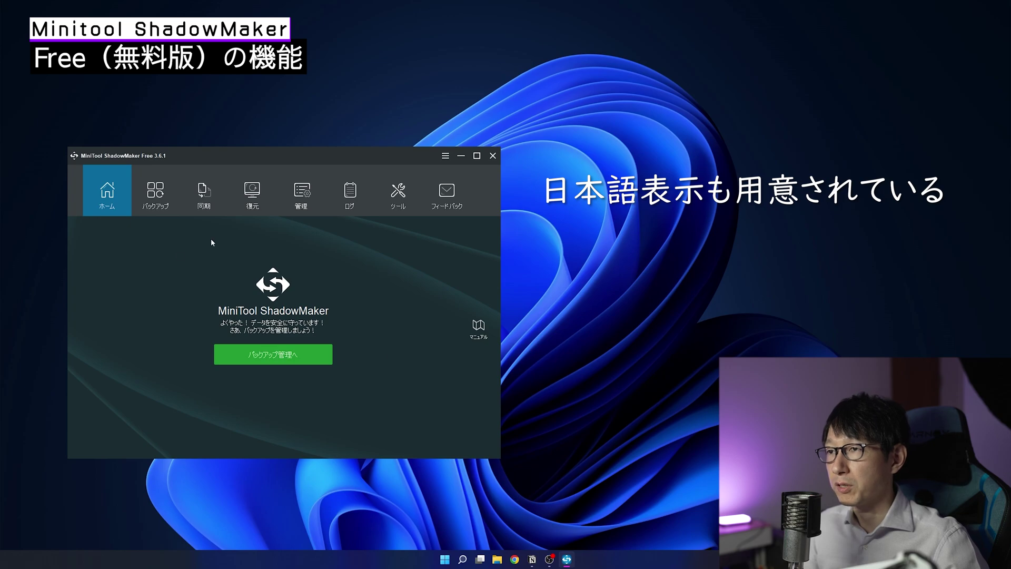
Open the backup setup and check which source types can be chosen, leaving the current source selection in place.
left_click(151, 194)
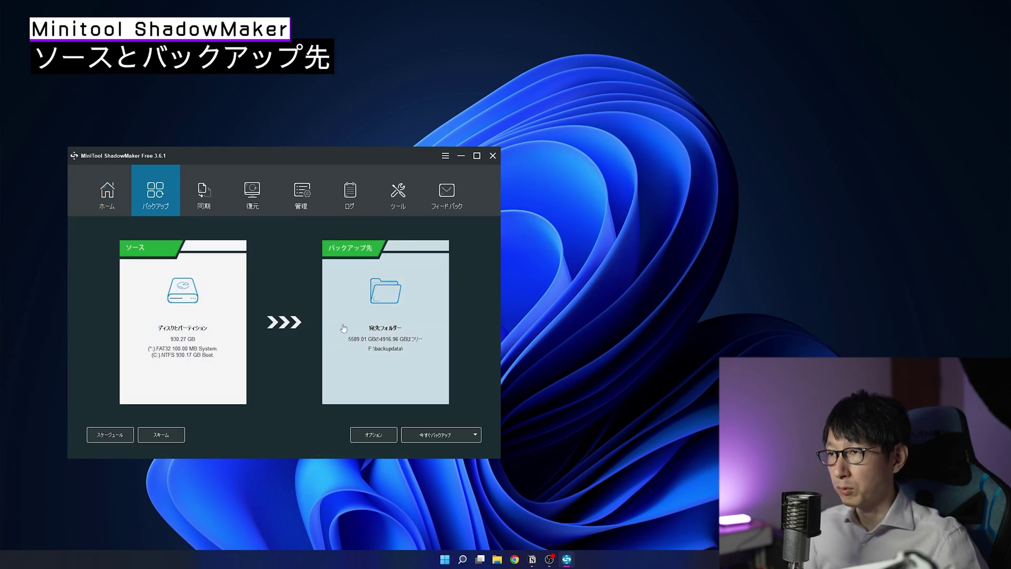
left_click(227, 284)
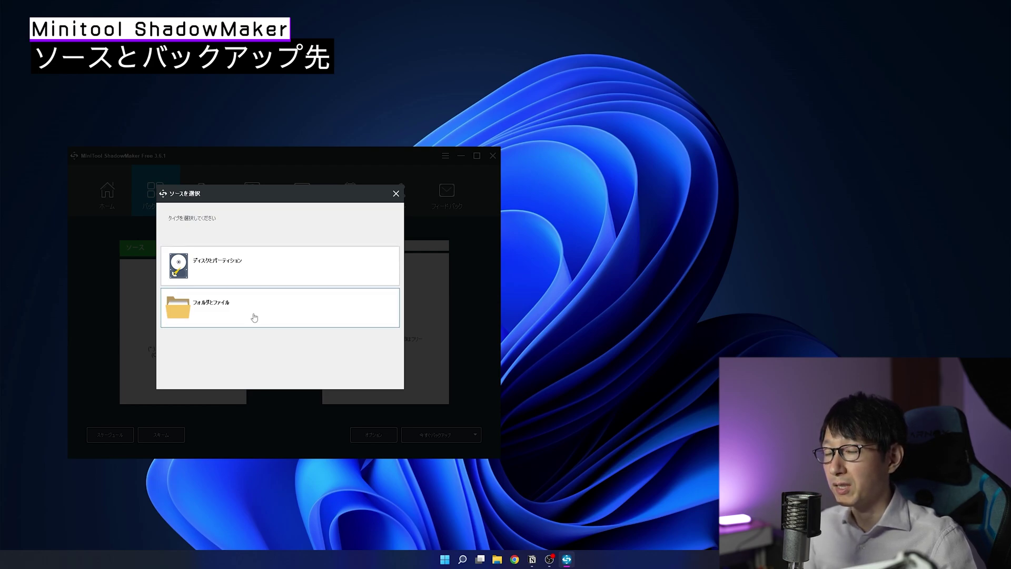
left_click(398, 195)
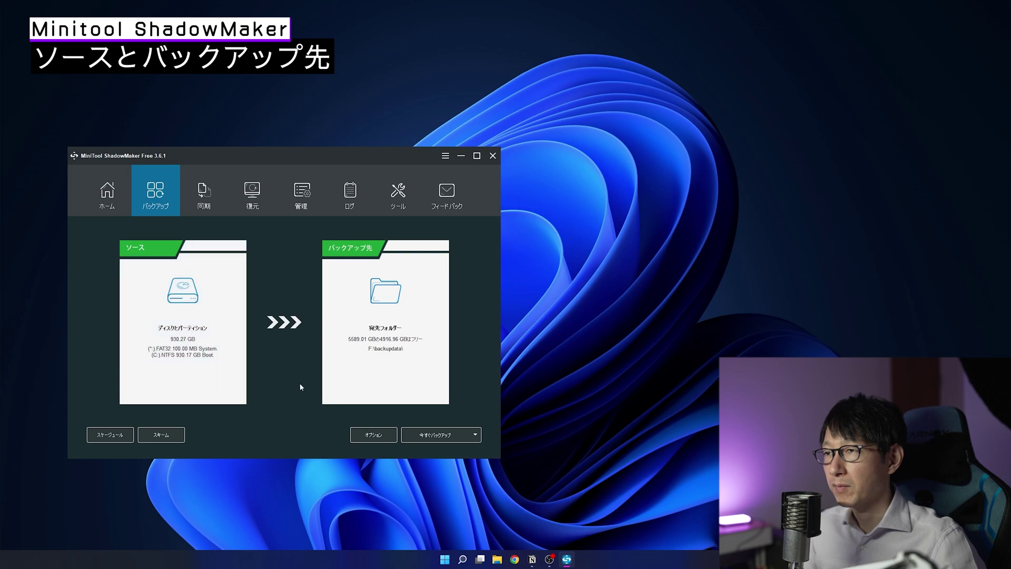
Set the backup destination to drive F:.
left_click(384, 311)
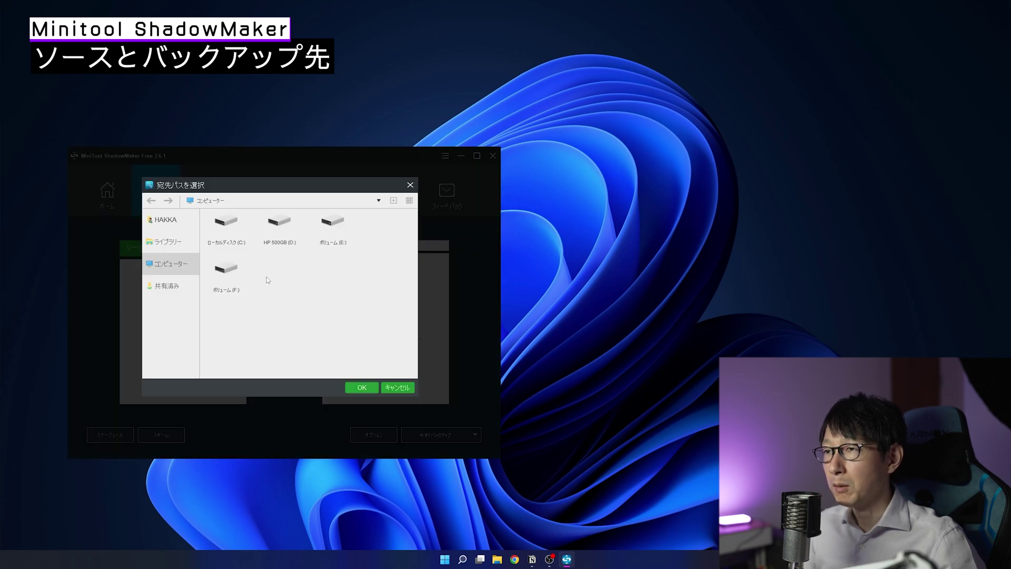
left_click(227, 270)
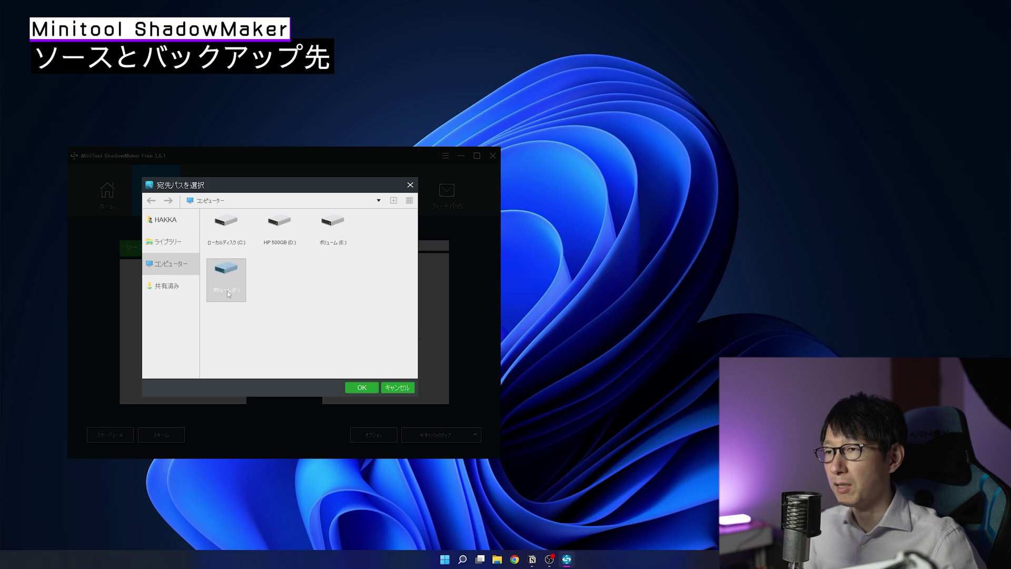
left_click(354, 388)
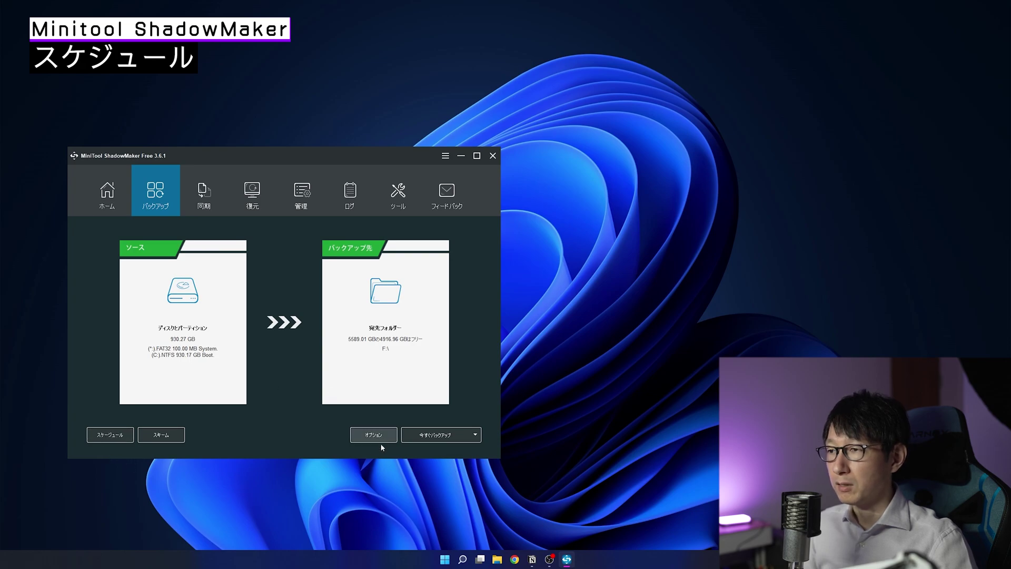
Switch on the schedule settings and review the daily, weekly, monthly and event options, leaving without saving.
left_click(107, 437)
left_click(167, 376)
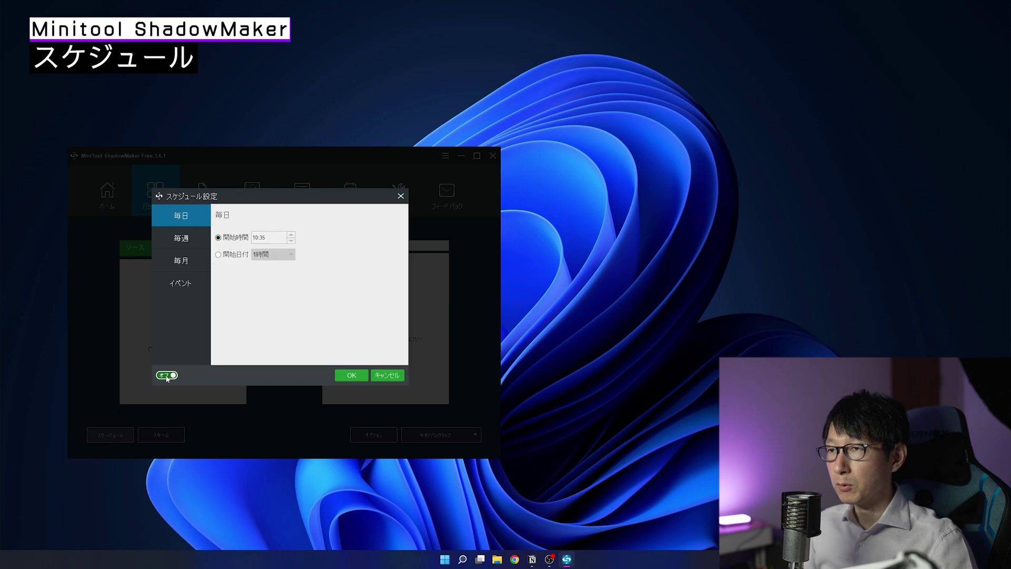
left_click(184, 240)
left_click(190, 267)
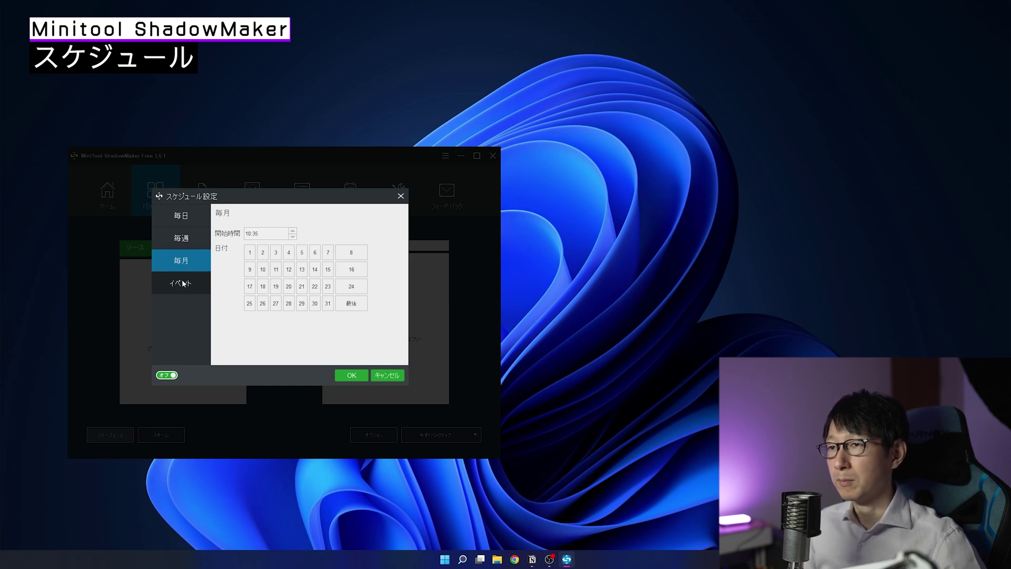
left_click(184, 284)
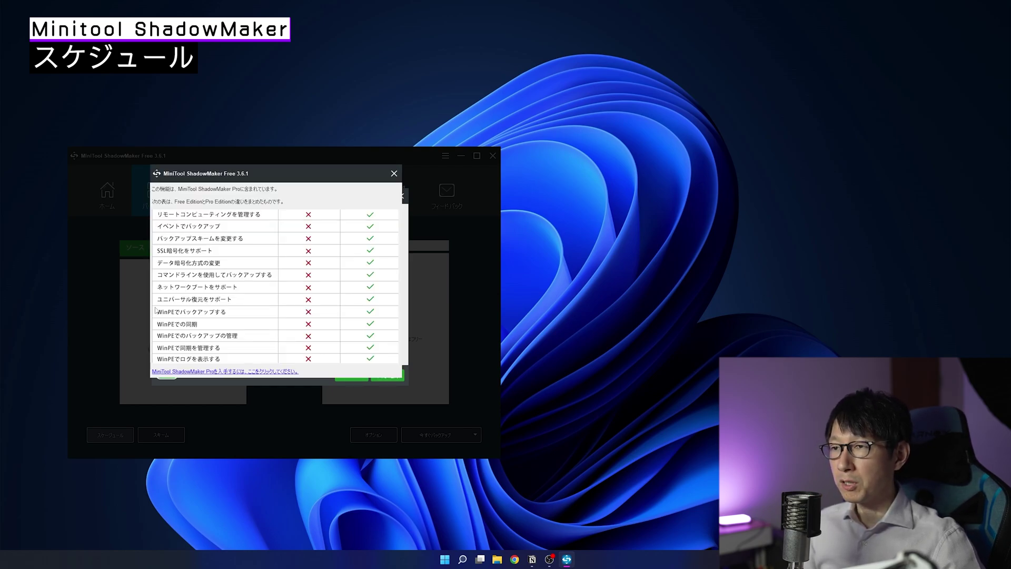
left_click(394, 173)
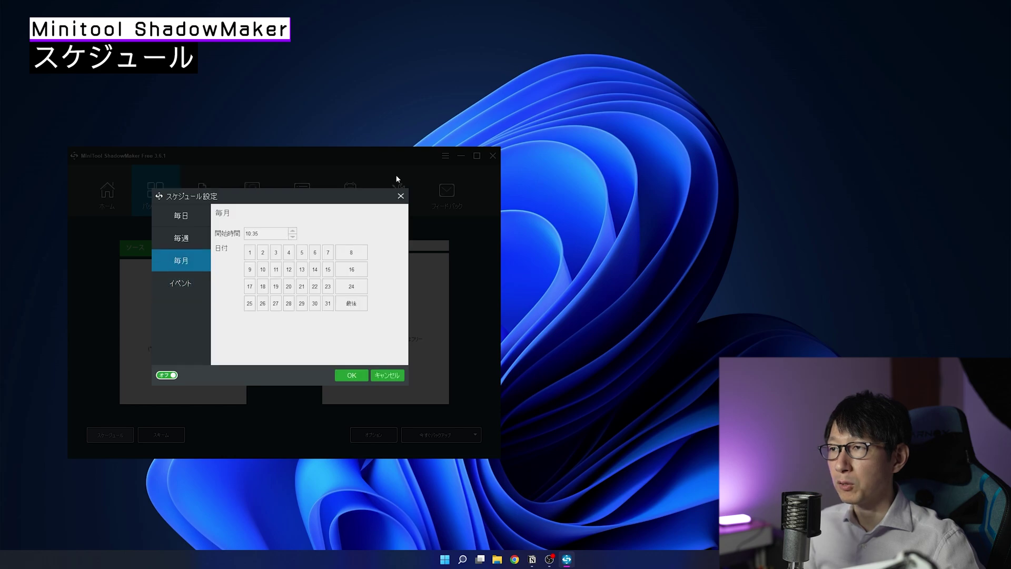
left_click(401, 197)
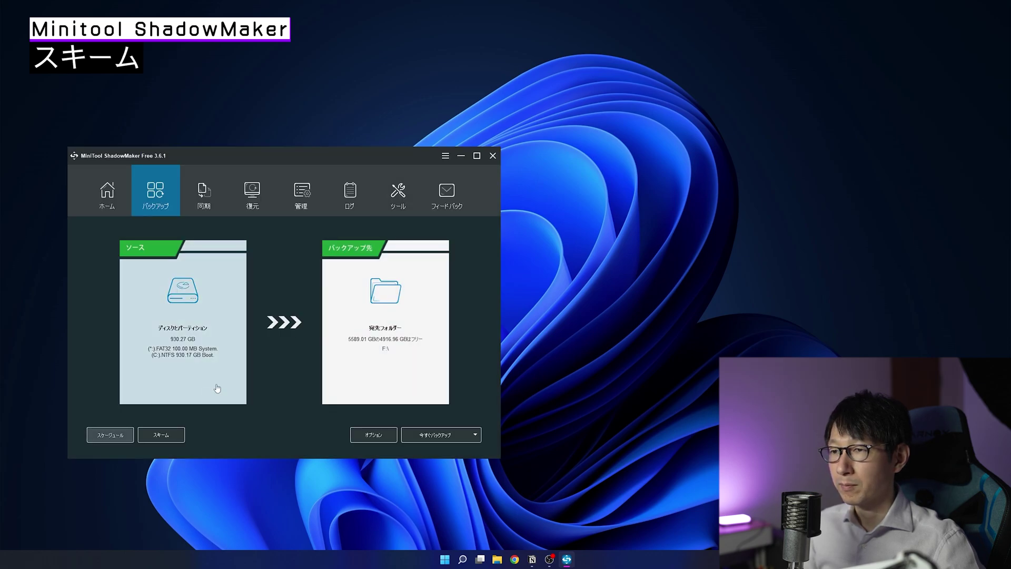
Switch on the backup scheme settings and check the incremental, differential and full backup options, leaving without saving.
left_click(168, 437)
left_click(174, 364)
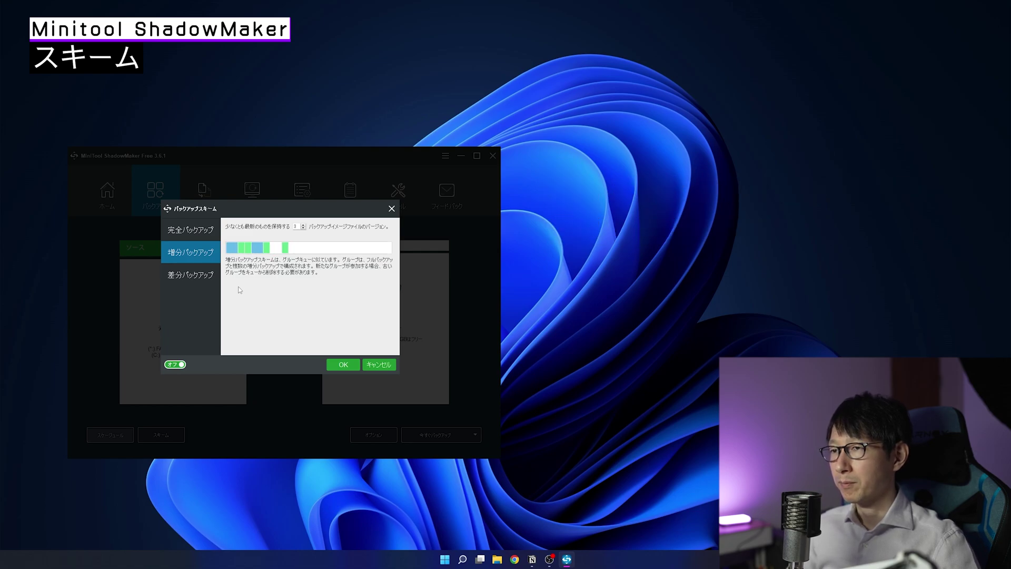
left_click(194, 274)
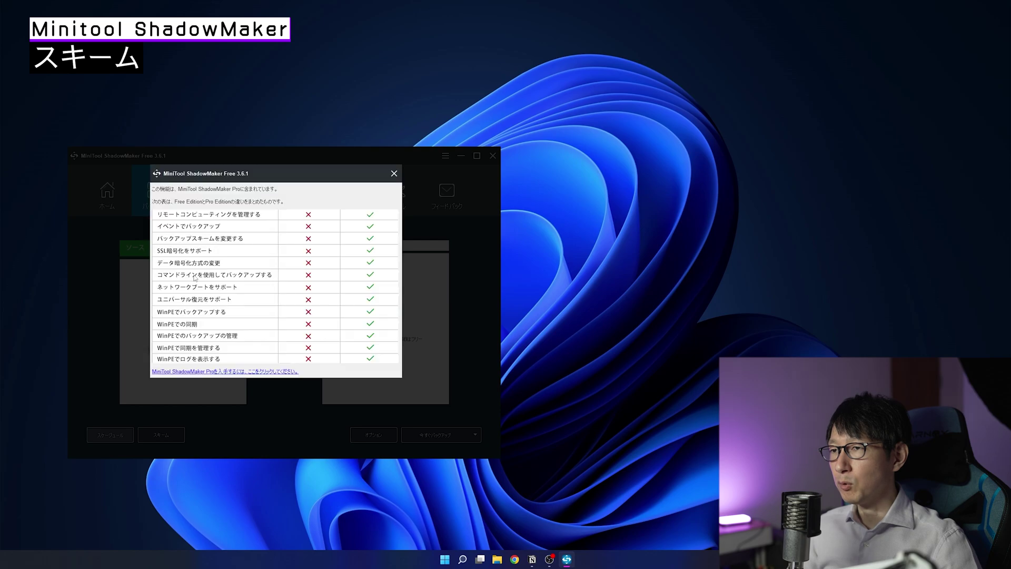
left_click(394, 174)
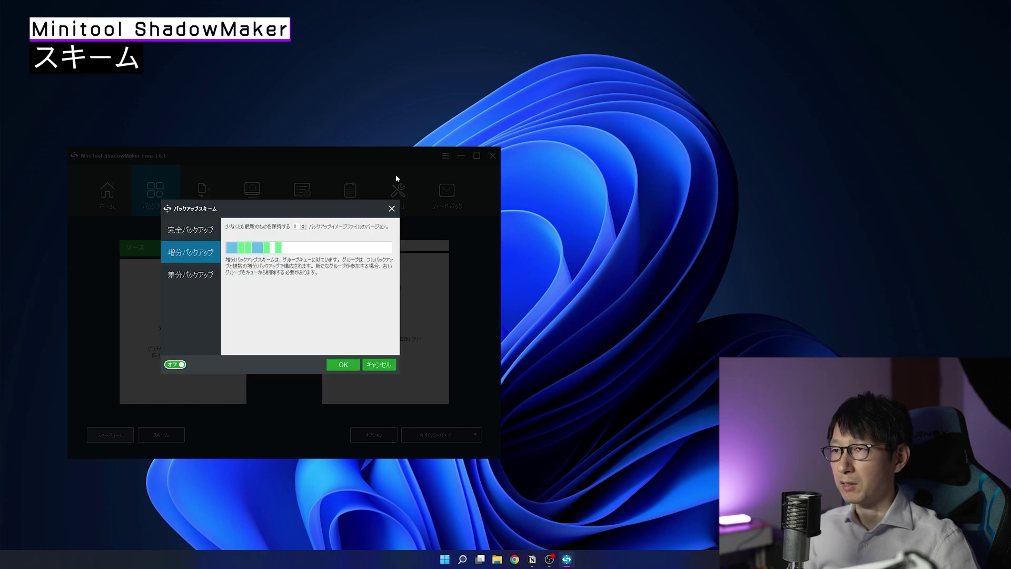
left_click(200, 232)
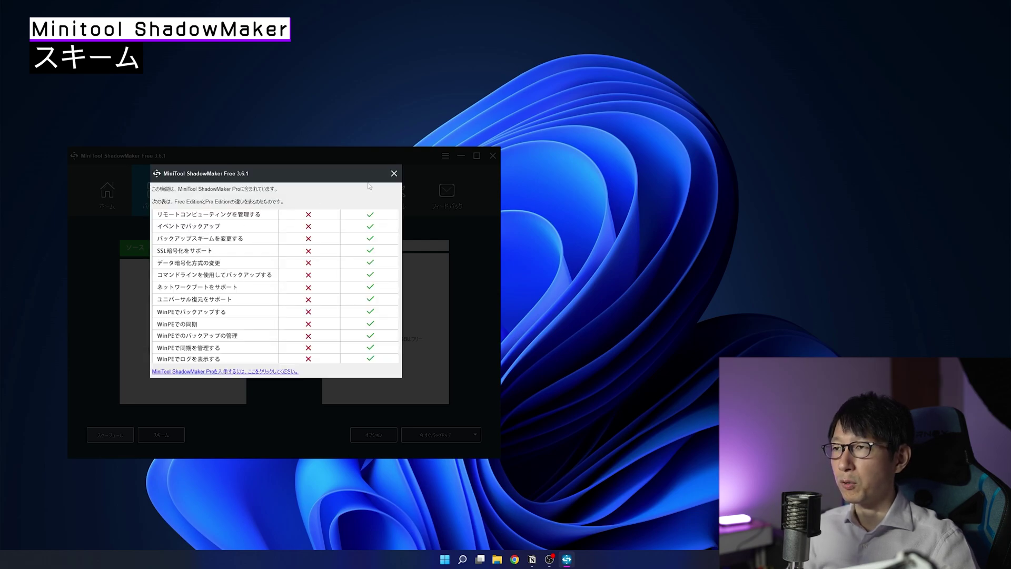
left_click(394, 174)
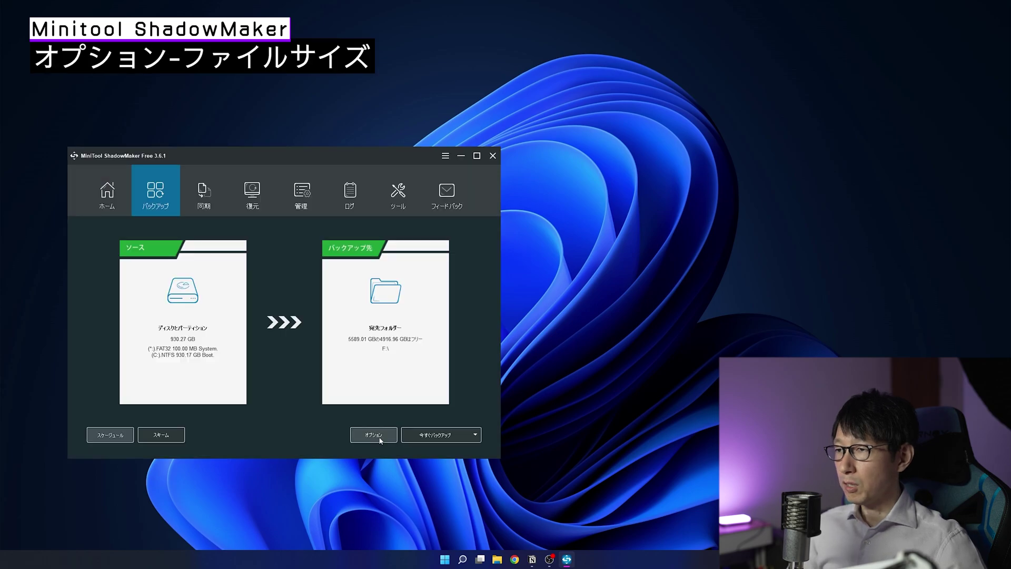
Review the backup's image file size and compression options, and enable shutting down the computer when the backup completes.
left_click(373, 434)
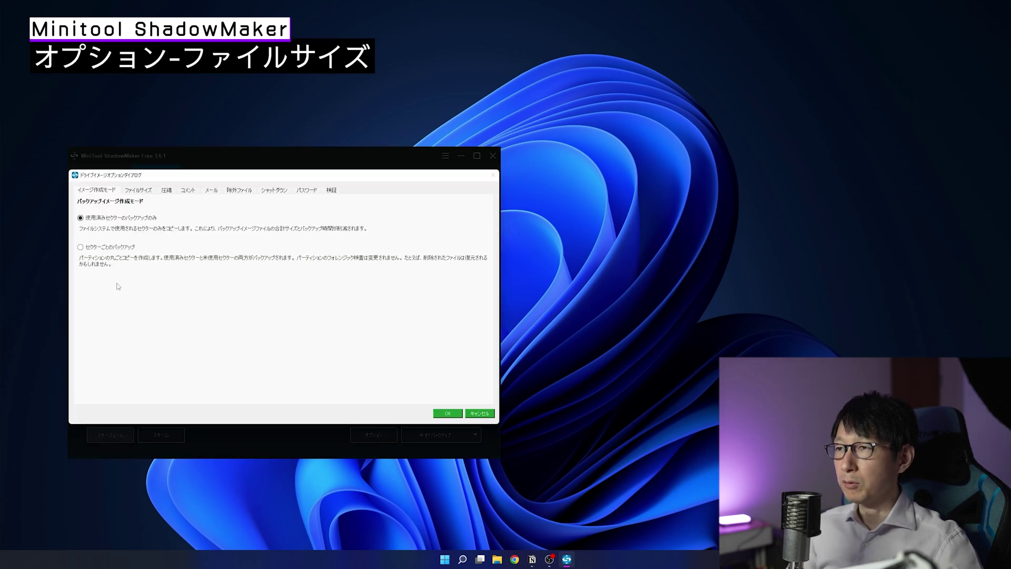
left_click(142, 193)
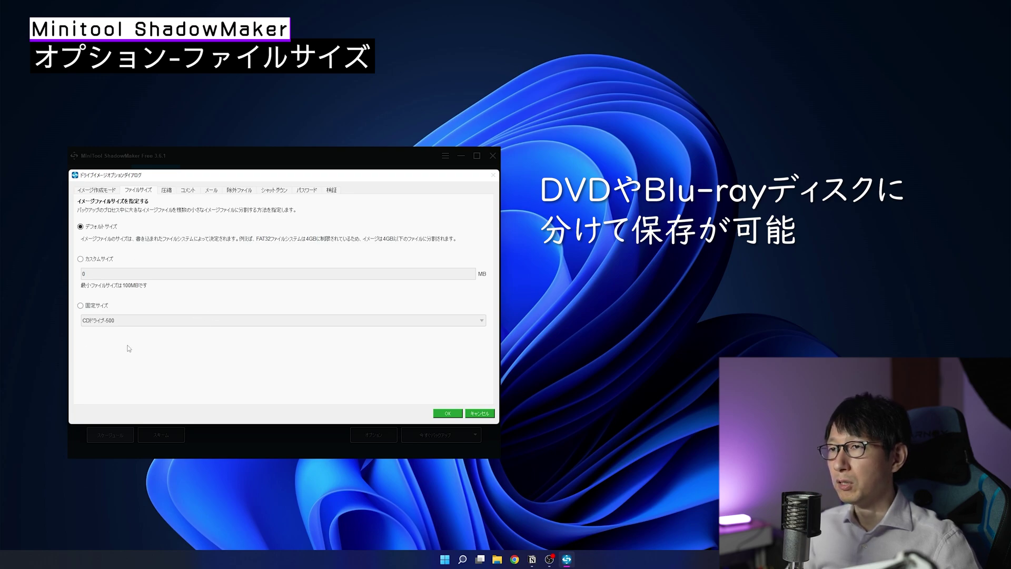
left_click(168, 191)
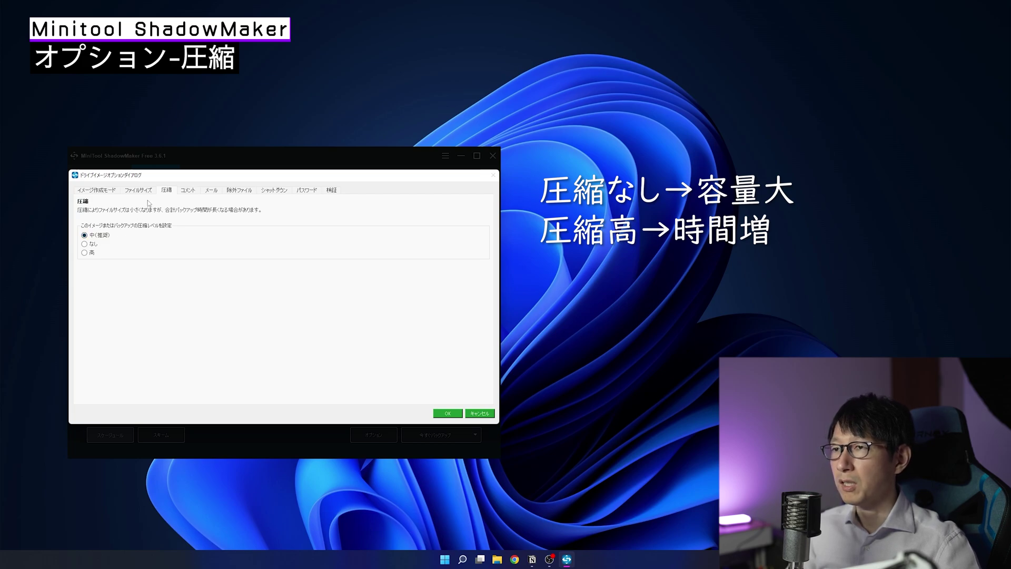
left_click(272, 190)
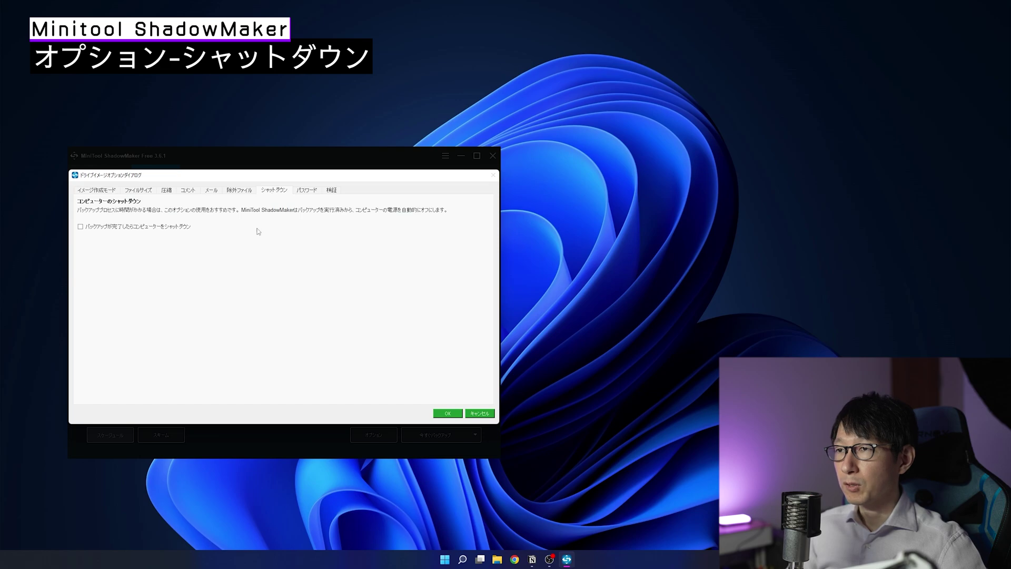
left_click(80, 227)
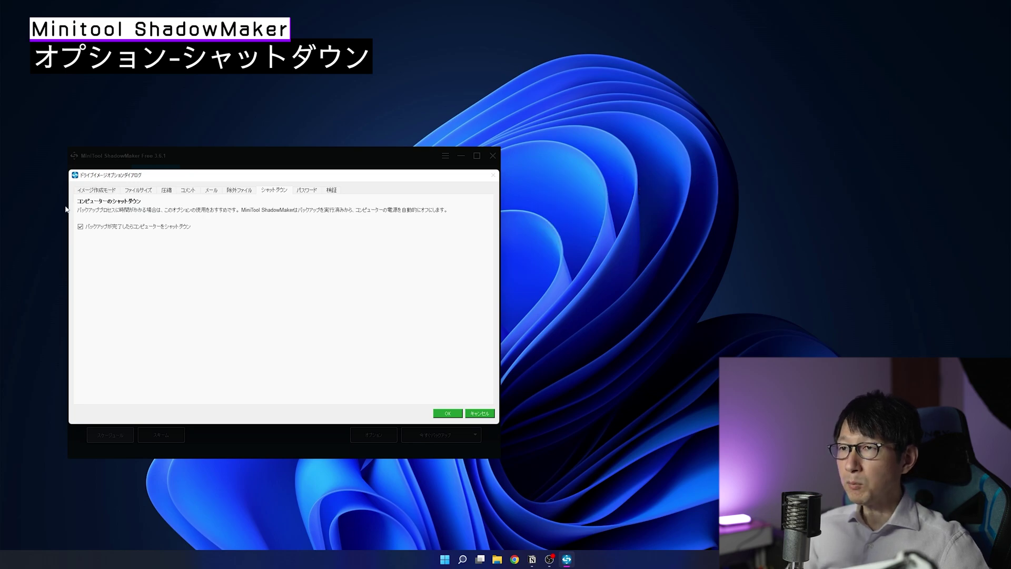
left_click(447, 413)
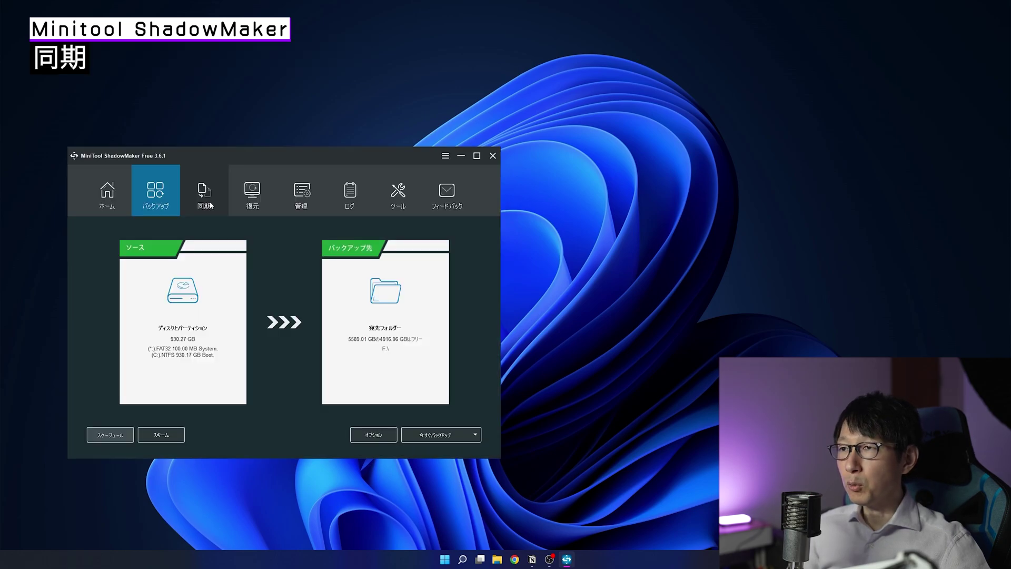
Open the sync setup and view the drives available as the sync source, cancelling the selection.
left_click(209, 204)
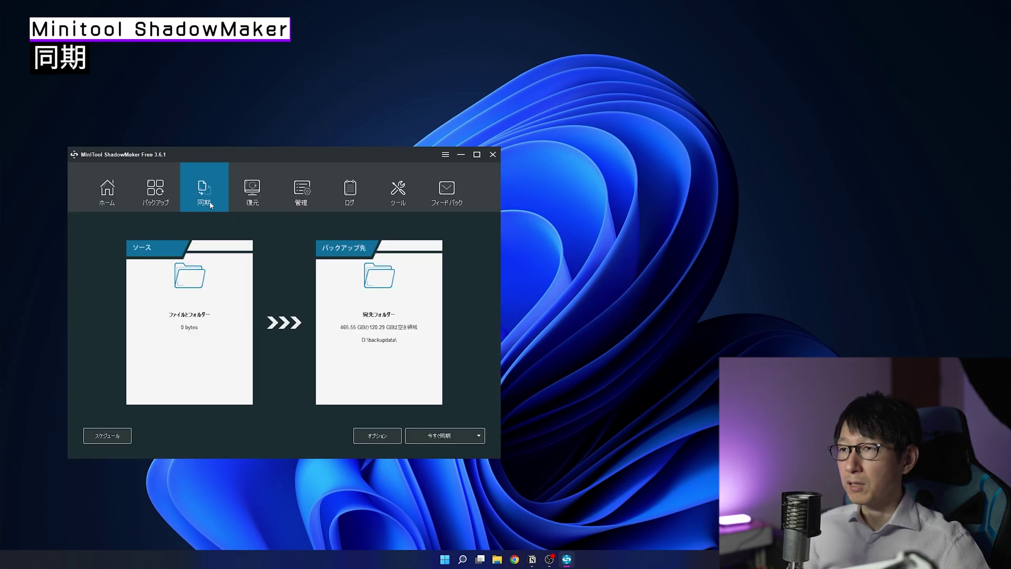
left_click(216, 287)
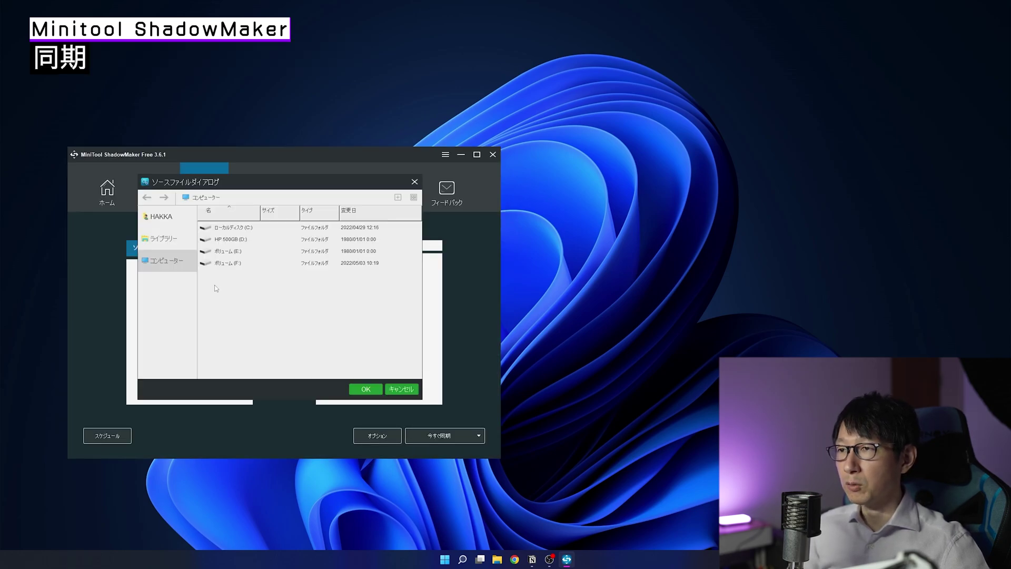
left_click(401, 388)
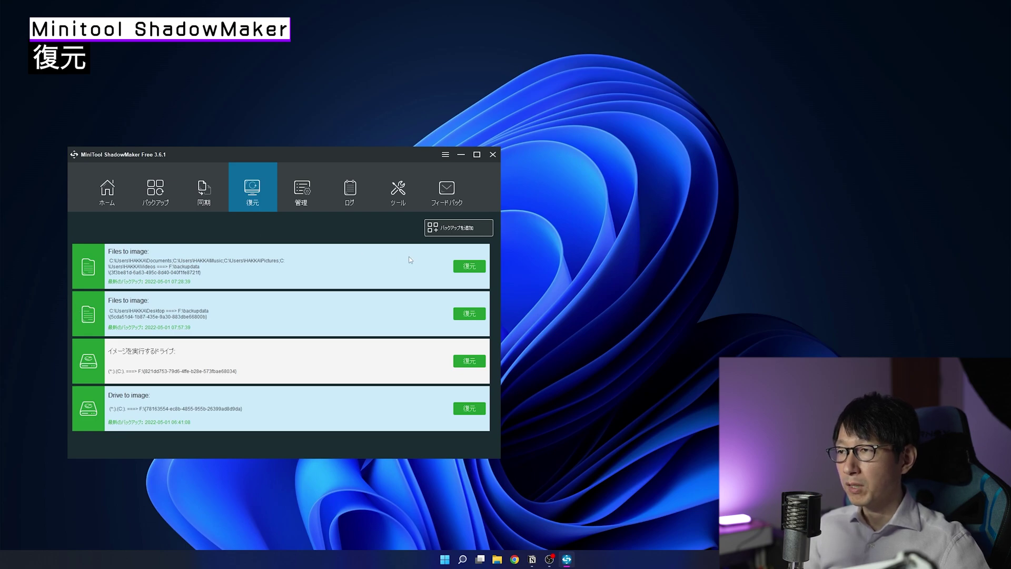
Examine the file restore wizard for the Documents, Music, Pictures and Videos backup up to the target choice, cancelling the restore.
left_click(460, 267)
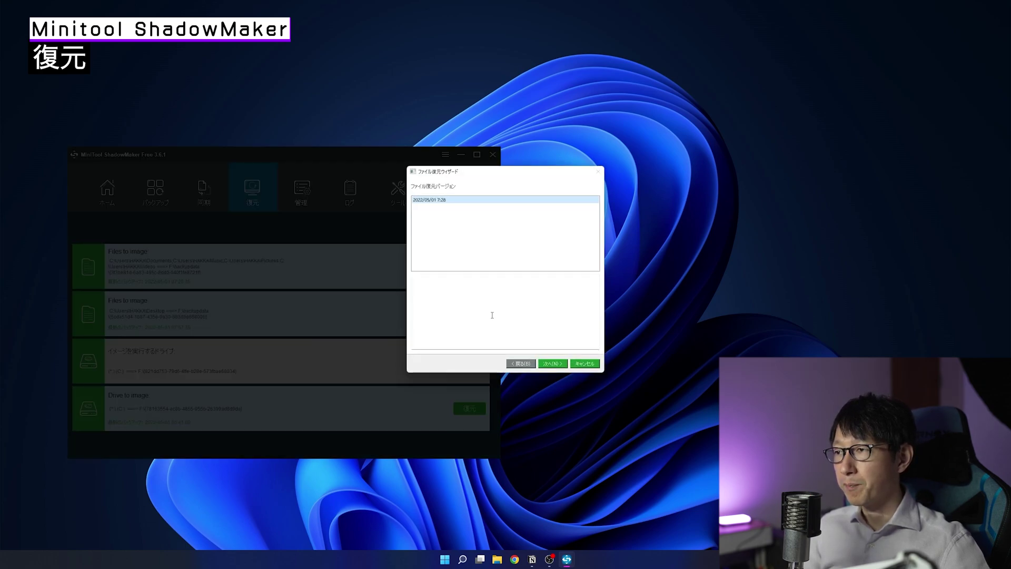
left_click(552, 363)
left_click(415, 201)
left_click(424, 212)
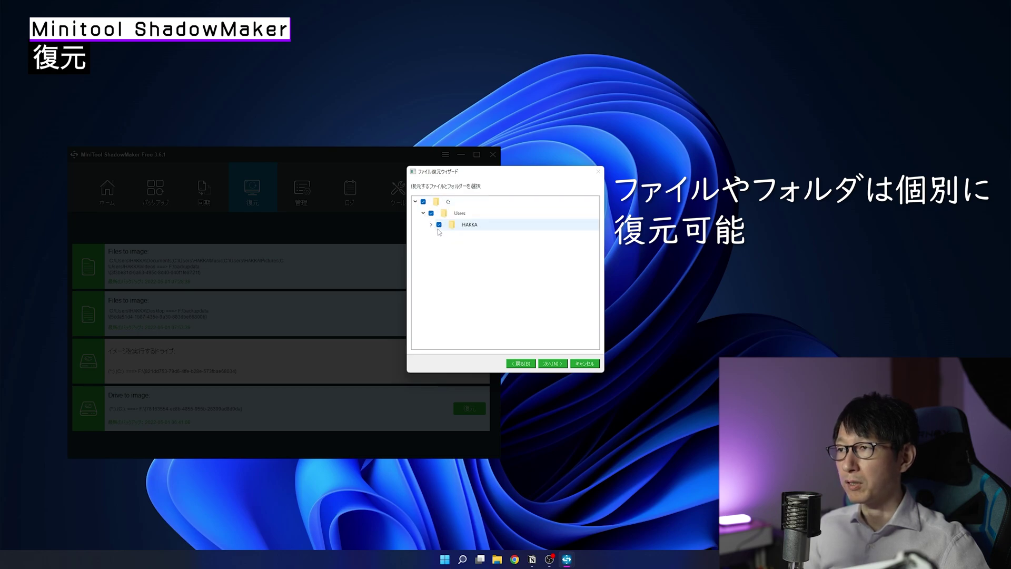
left_click(430, 224)
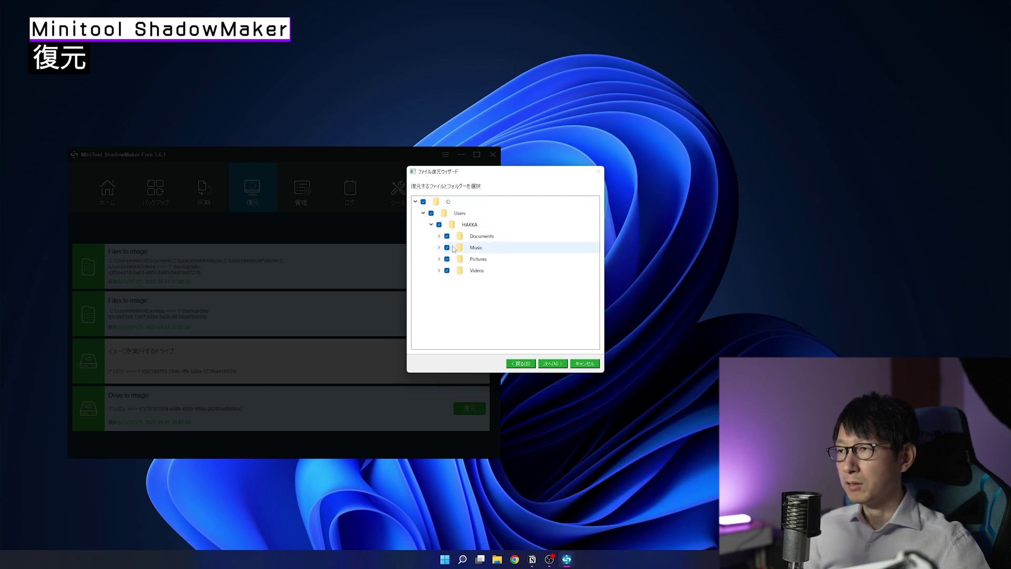
left_click(484, 250)
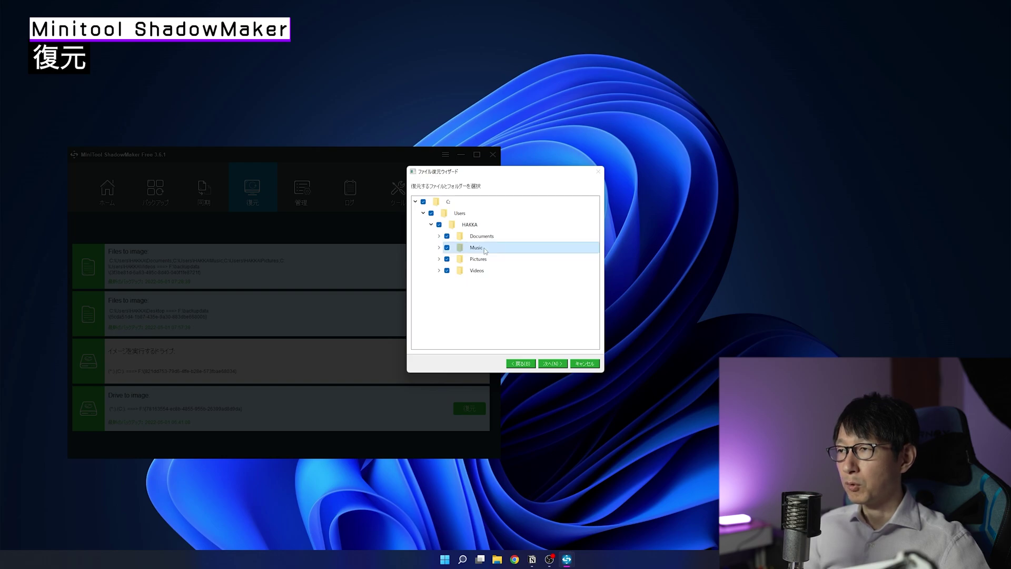
left_click(544, 364)
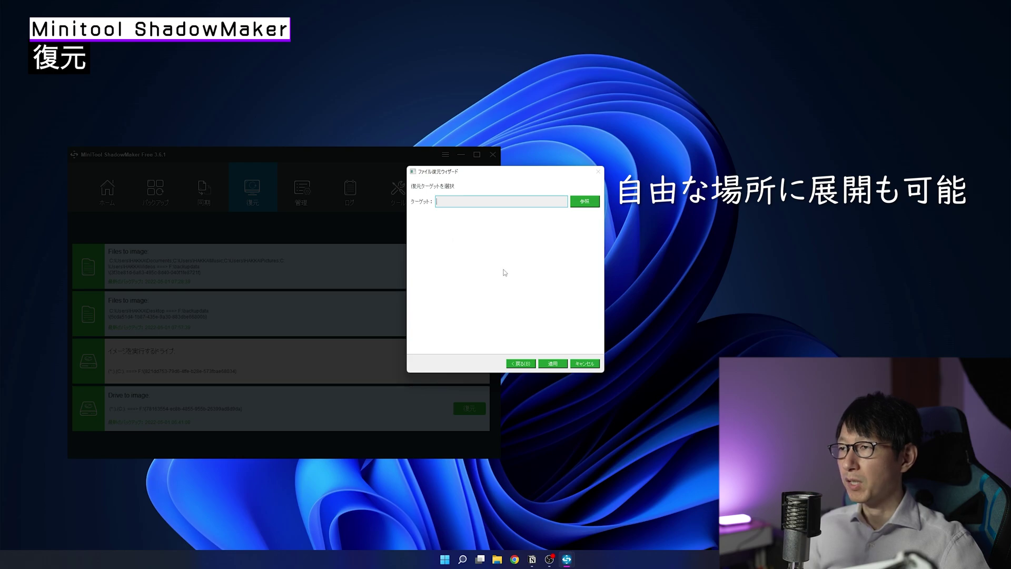
left_click(582, 364)
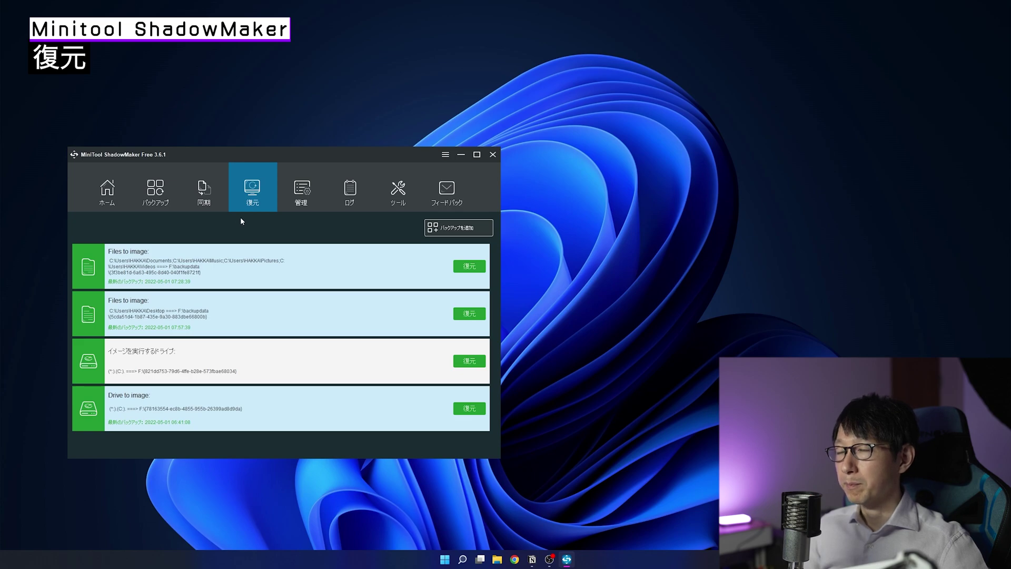
View the list of managed backup tasks and the actions available for the first Files to image task.
left_click(297, 195)
left_click(264, 195)
left_click(295, 195)
left_click(270, 195)
left_click(285, 194)
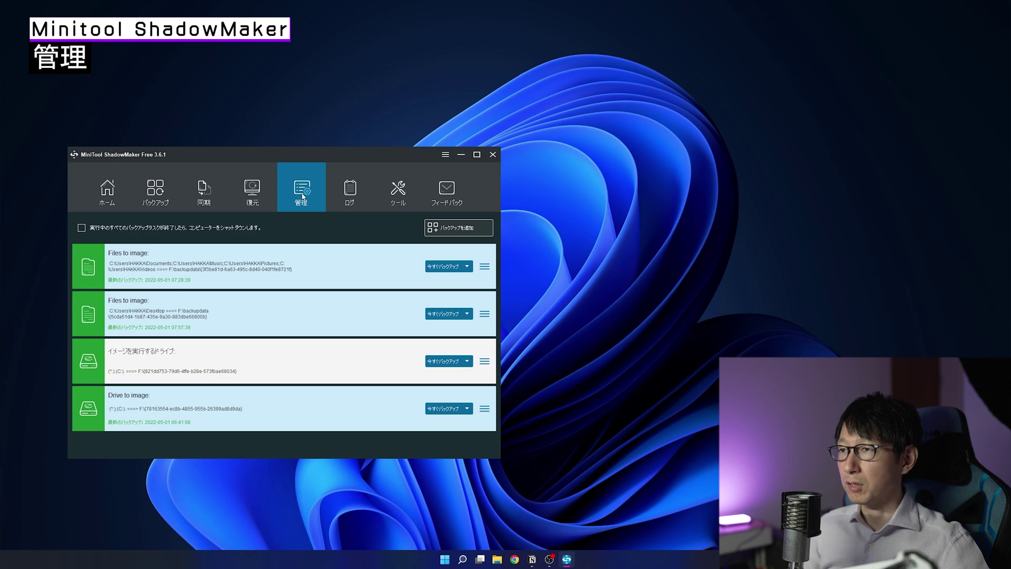
left_click(484, 266)
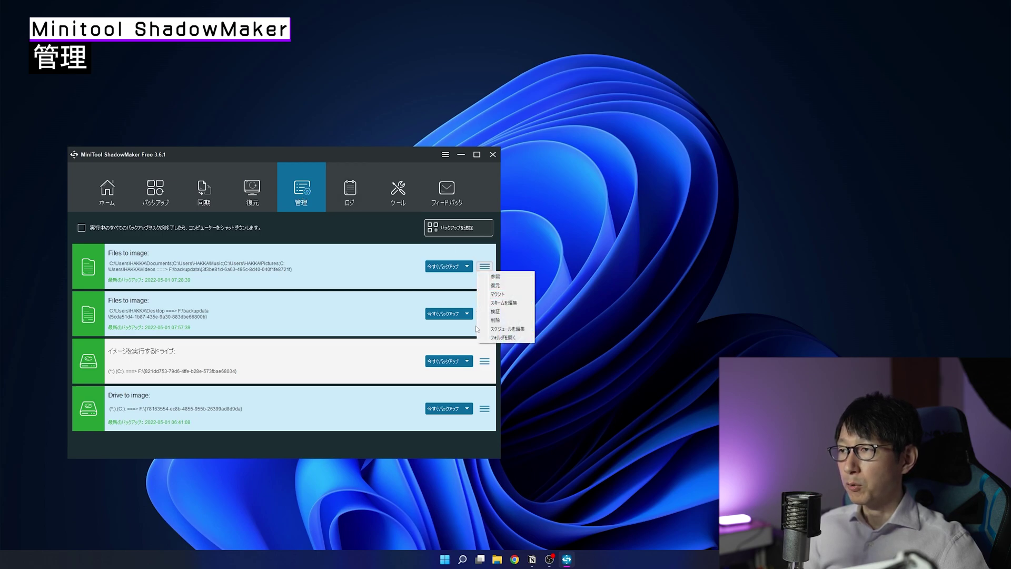
left_click(304, 201)
Open the Media Builder from the available tools.
left_click(398, 198)
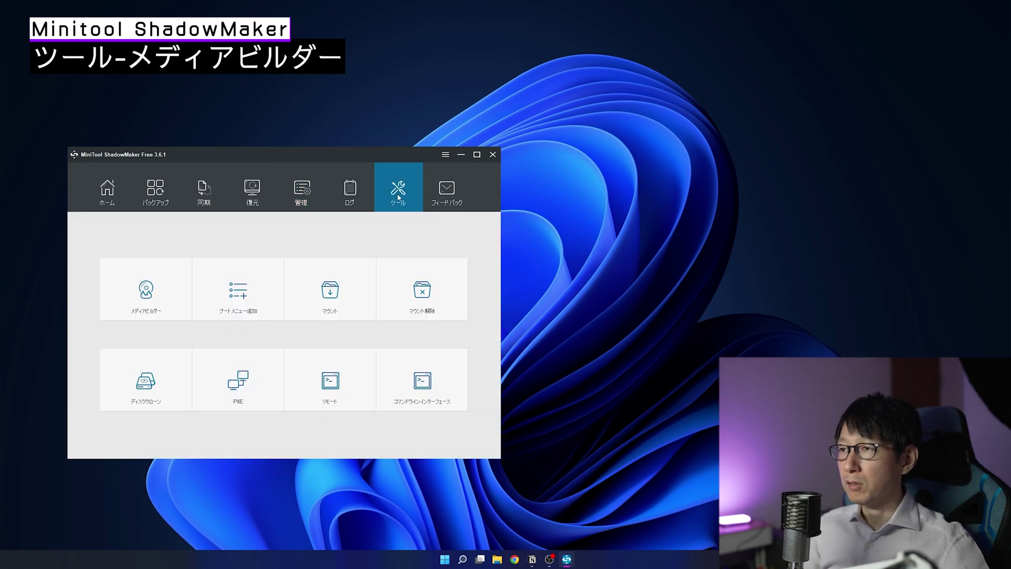
left_click(160, 300)
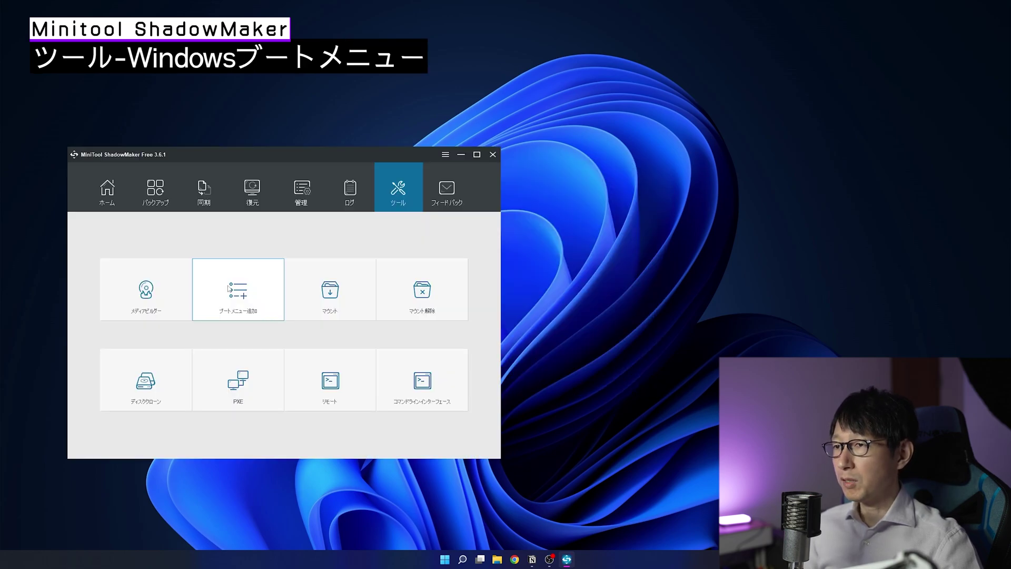
View the tool that adds a Windows boot menu entry for the MiniTool recovery environment, exiting without adding it.
left_click(228, 288)
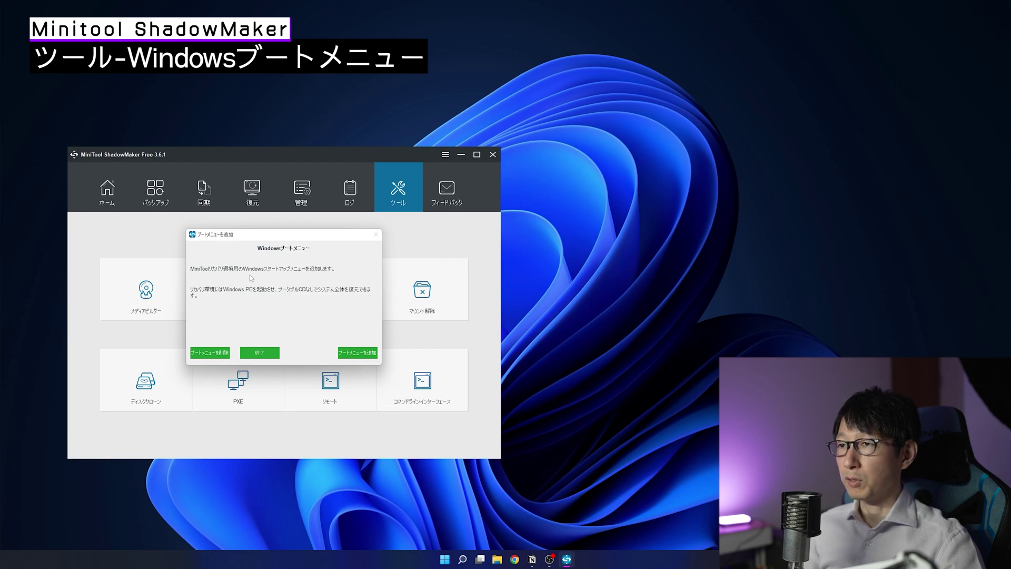
left_click_drag(244, 241, 279, 242)
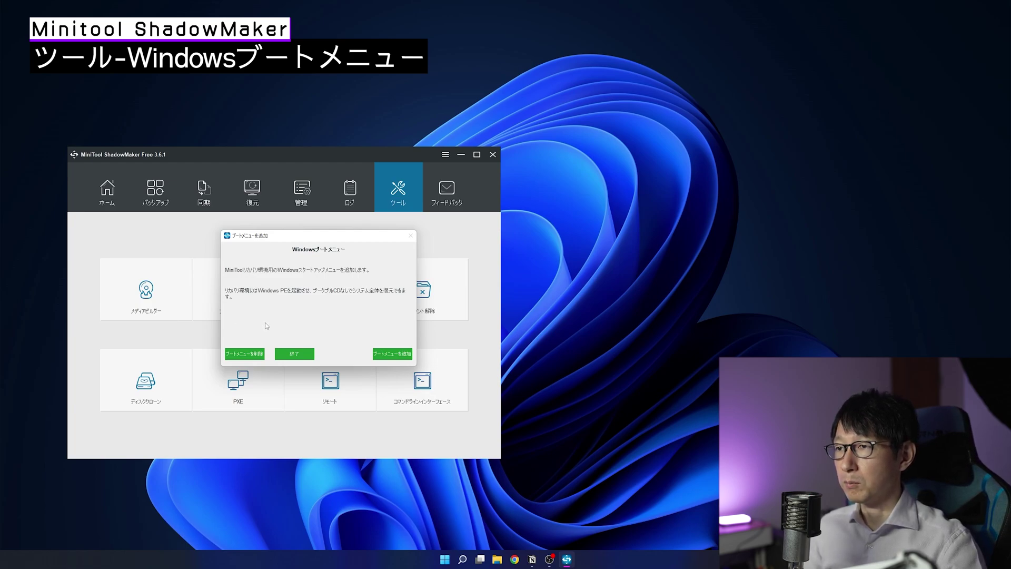
key("Return")
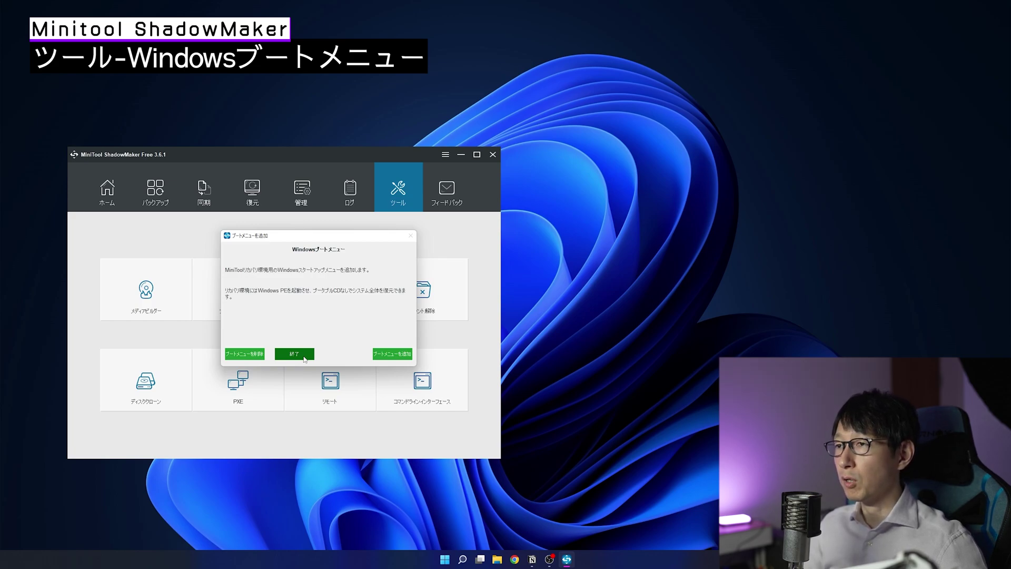
left_click(304, 358)
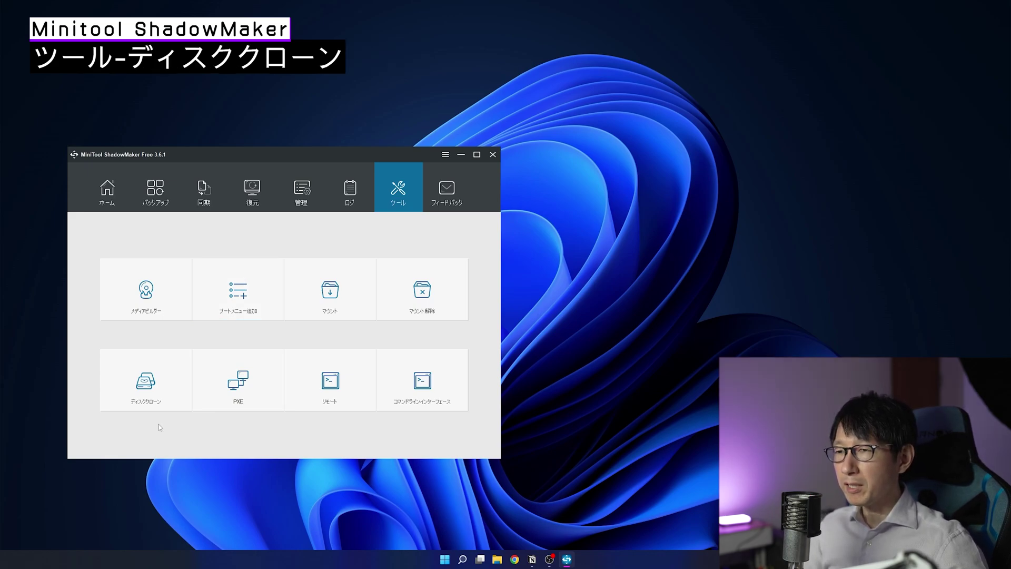
Examine the disk clone setup up to choosing the 931.51 GB GIGABYTE disk as source, cancelling the clone.
left_click(119, 386)
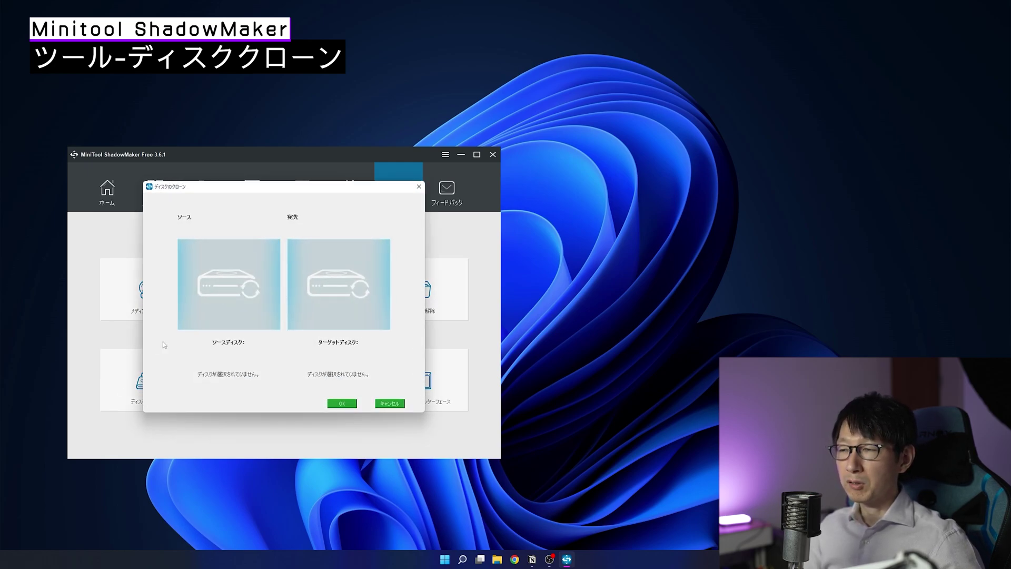
left_click(191, 299)
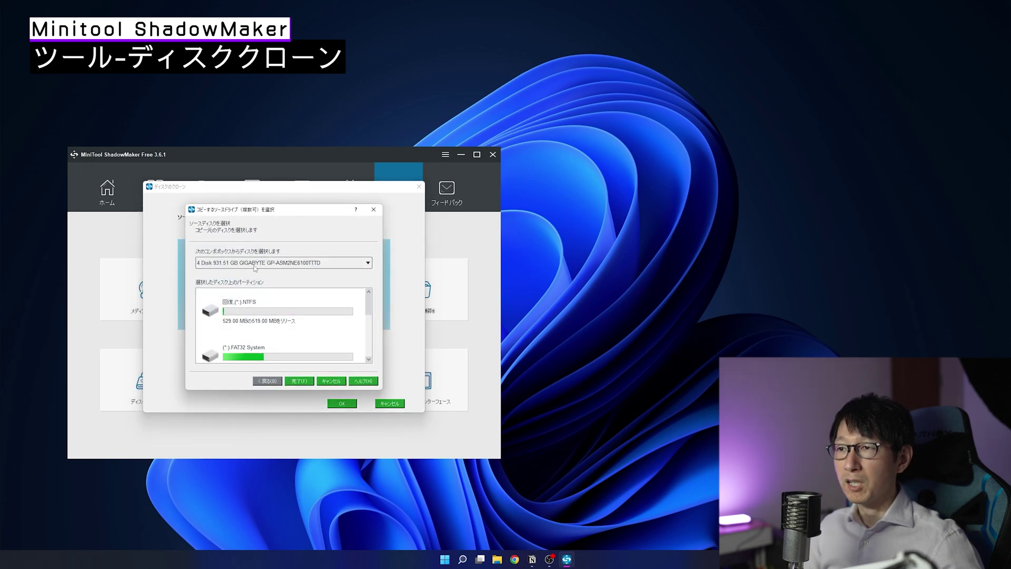
left_click(296, 381)
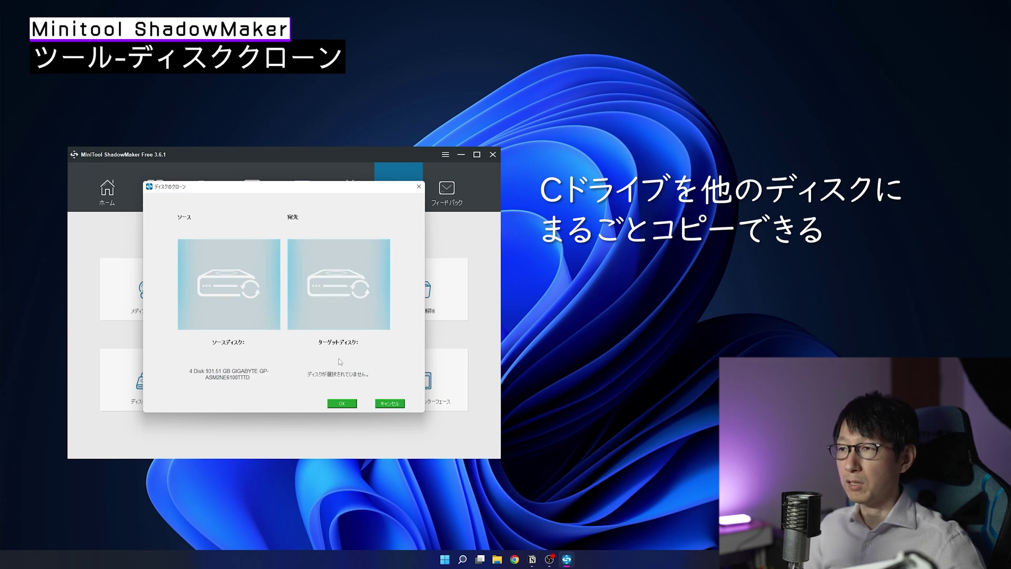
left_click(388, 405)
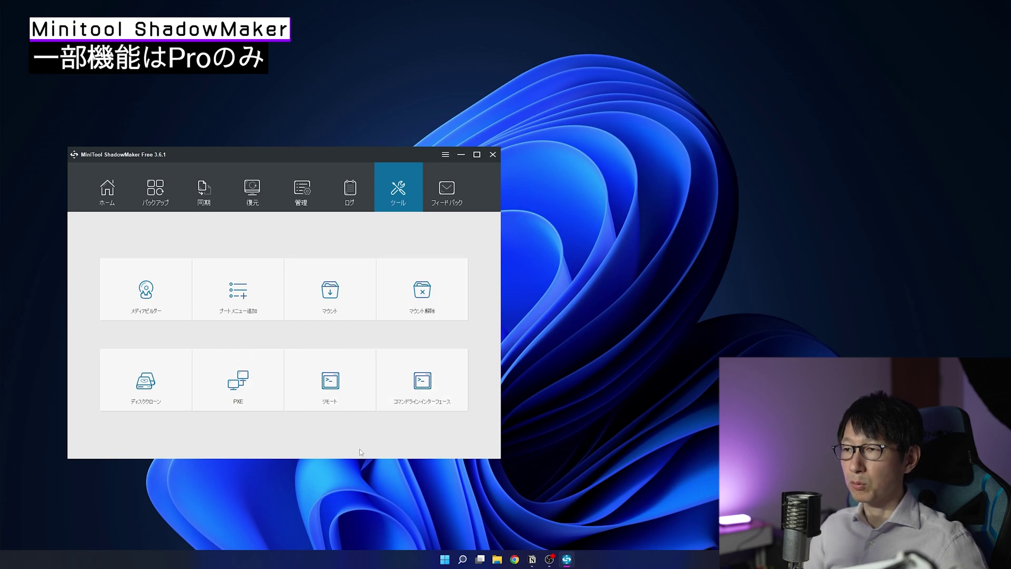
Try to open the Remote tool in the Free edition, view the Free and Pro feature comparison and close it.
left_click(352, 391)
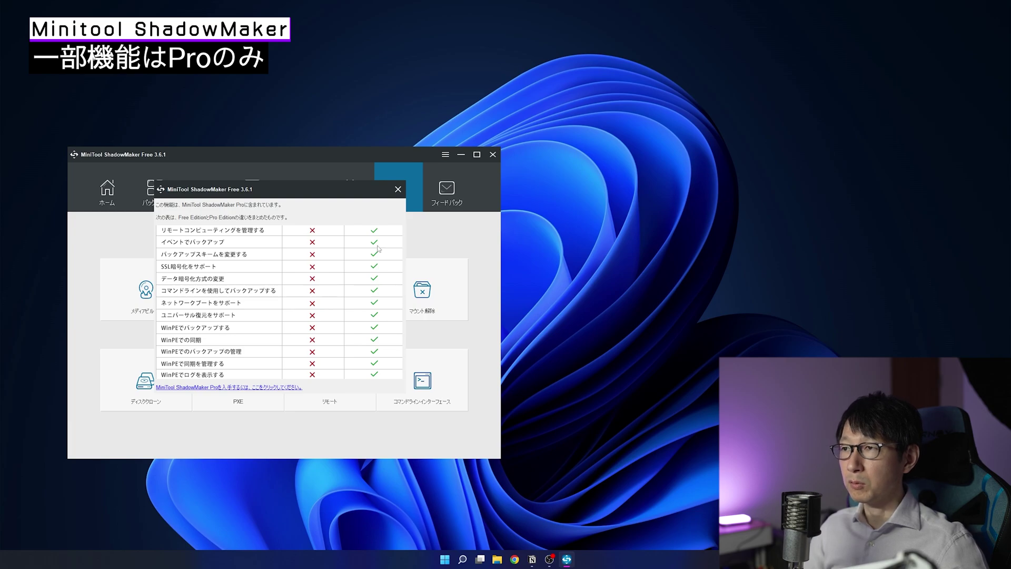
left_click(399, 189)
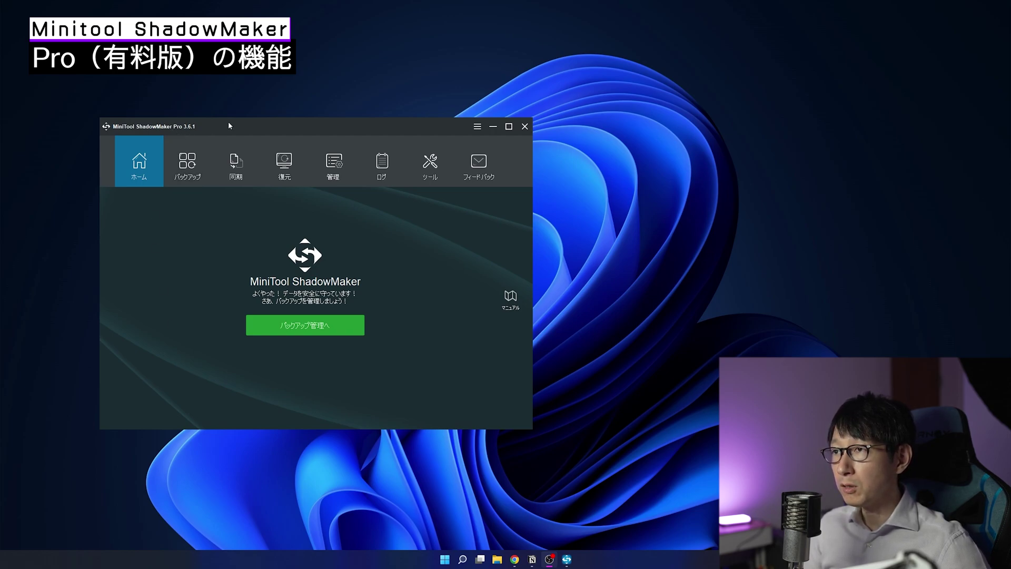
In MiniTool ShadowMaker Pro, enable the backup schedule with an event trigger set to start at log off (ログオフ).
left_click(190, 127)
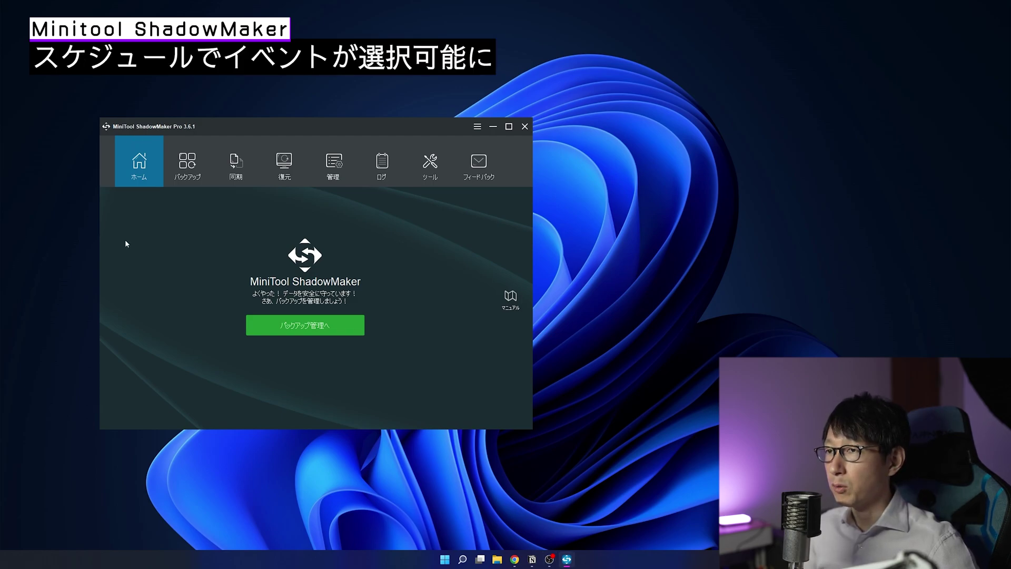
left_click(190, 160)
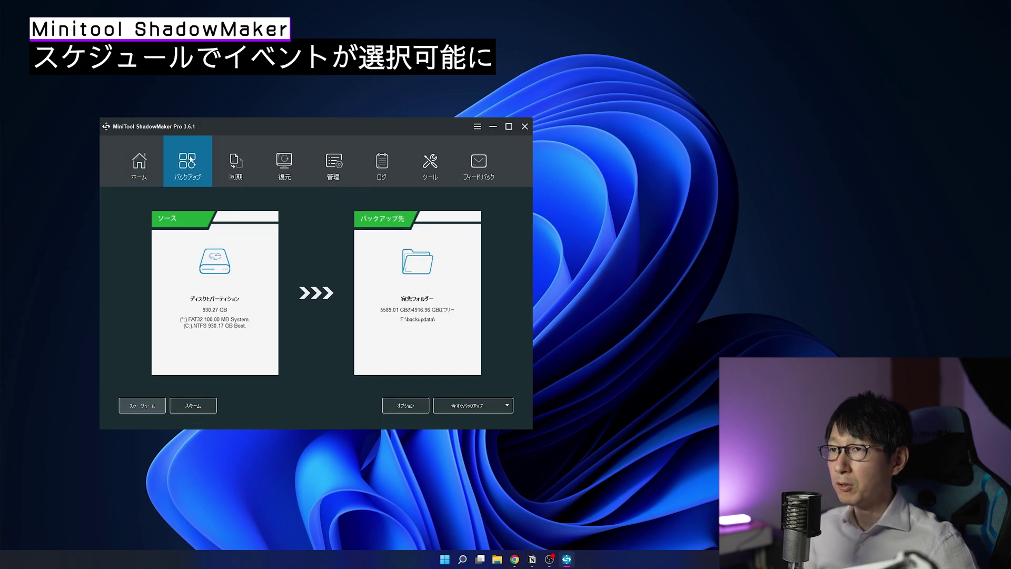
left_click(136, 407)
left_click(193, 348)
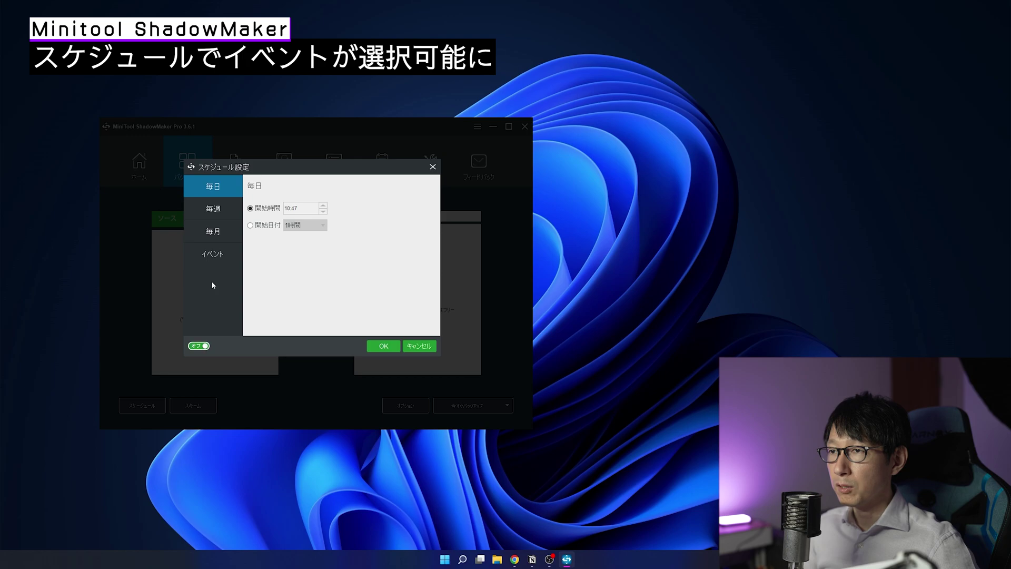
left_click(213, 257)
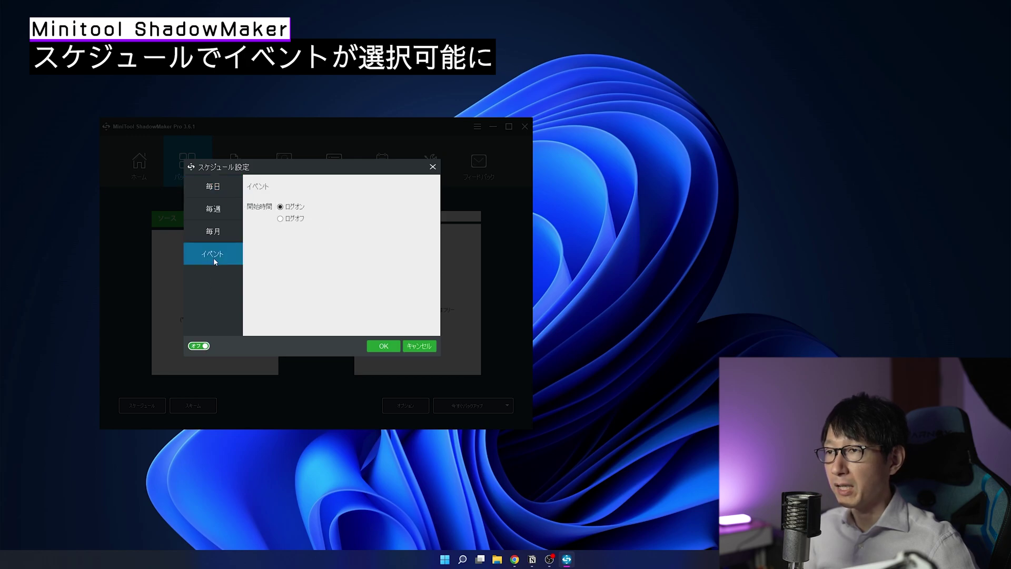
left_click(280, 219)
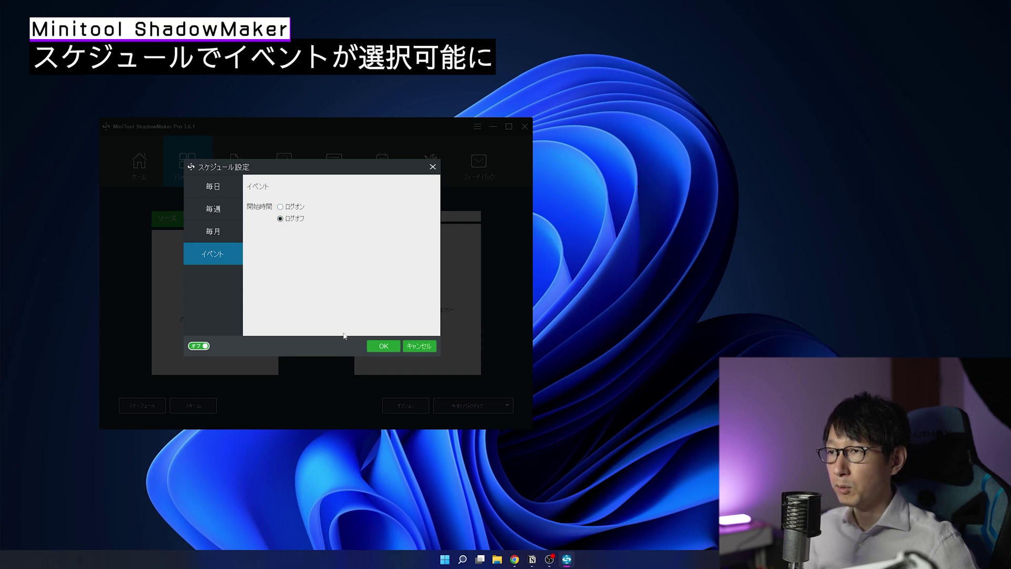
left_click(379, 346)
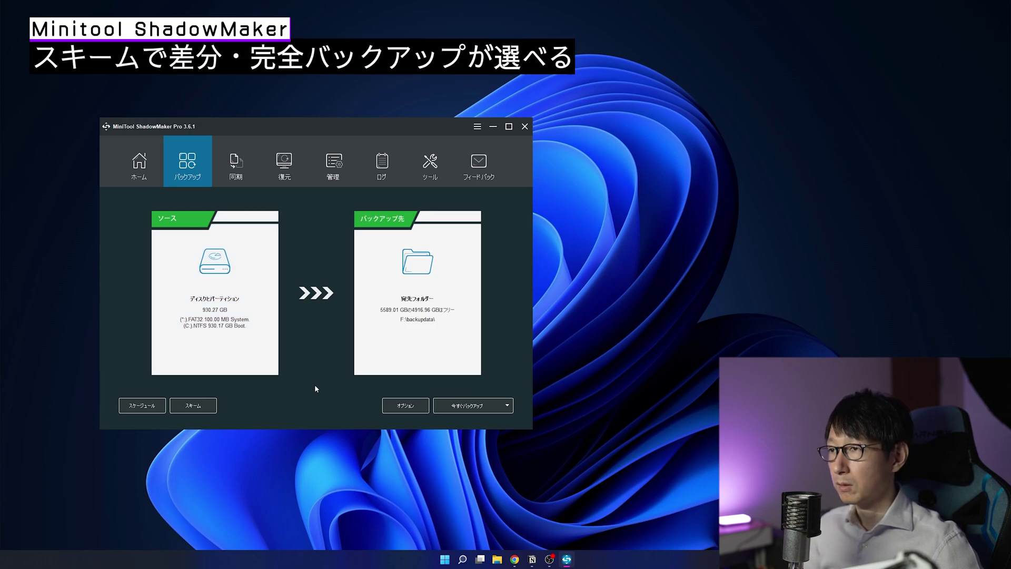
Enable the backup scheme, view the full backup option and apply the differential backup (差分バックアップ) scheme.
left_click(201, 410)
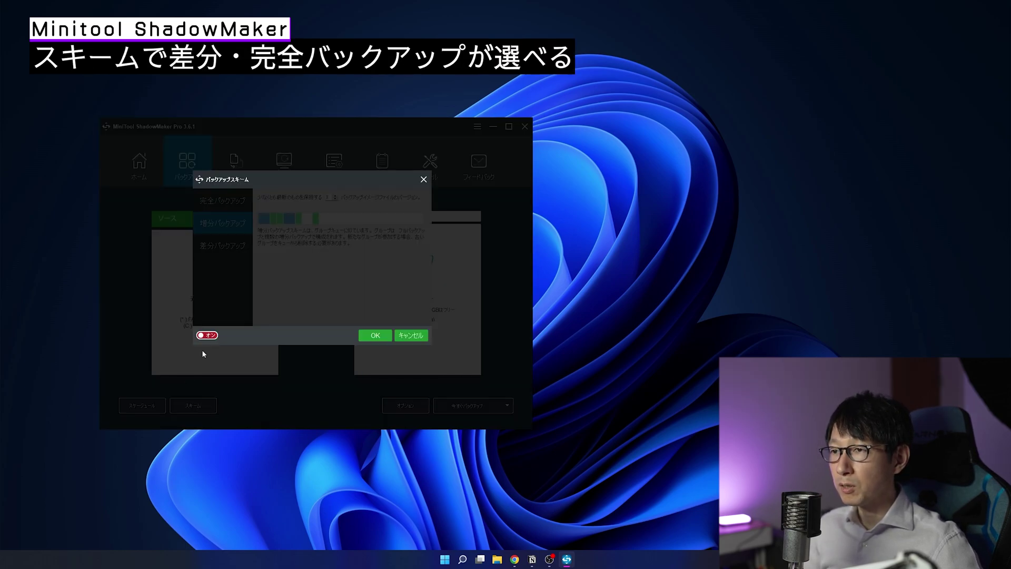
left_click(206, 335)
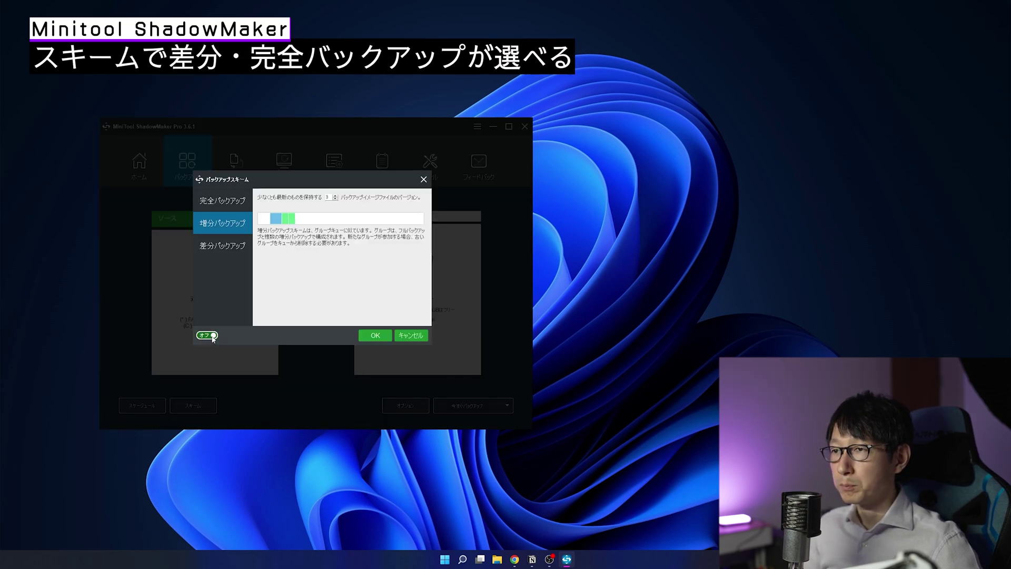
left_click(232, 200)
left_click(231, 244)
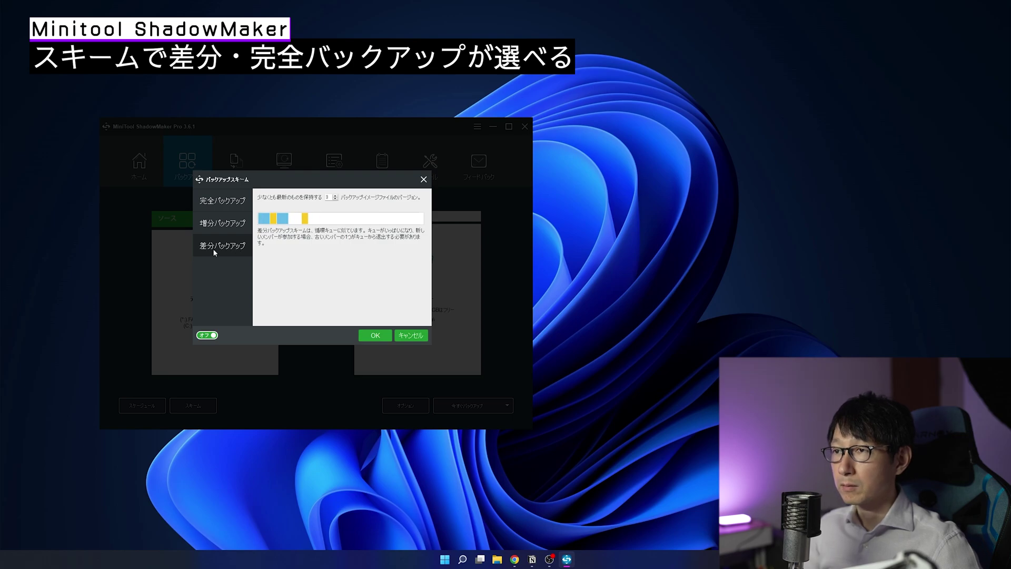
left_click(368, 338)
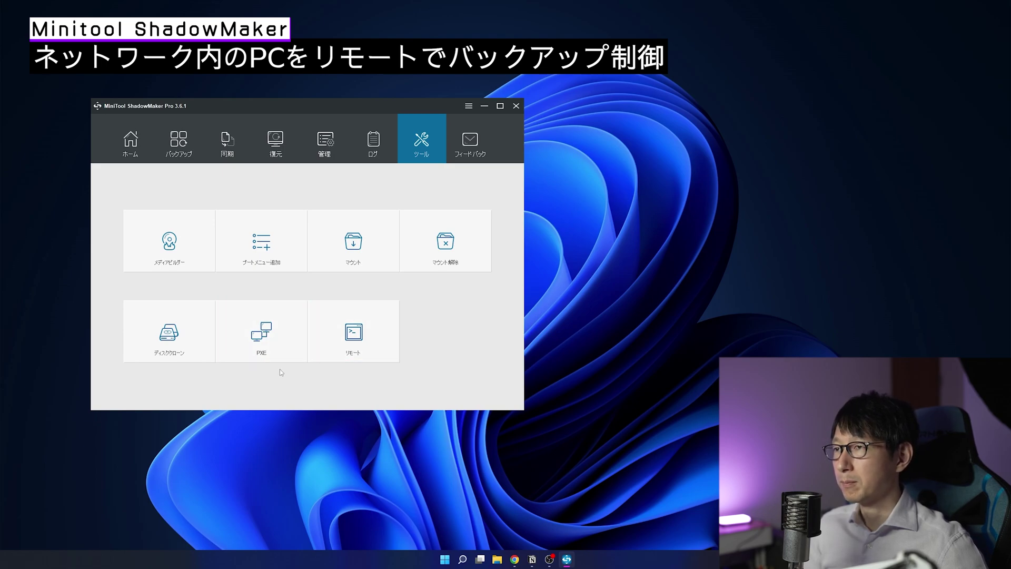
Return from the tools to the backup source and destination overview.
left_click(178, 155)
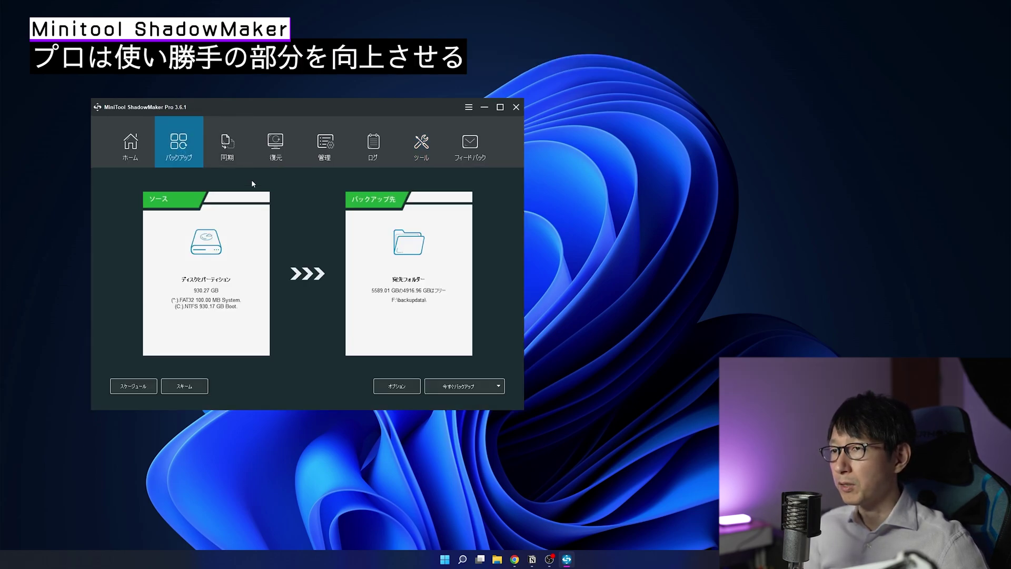